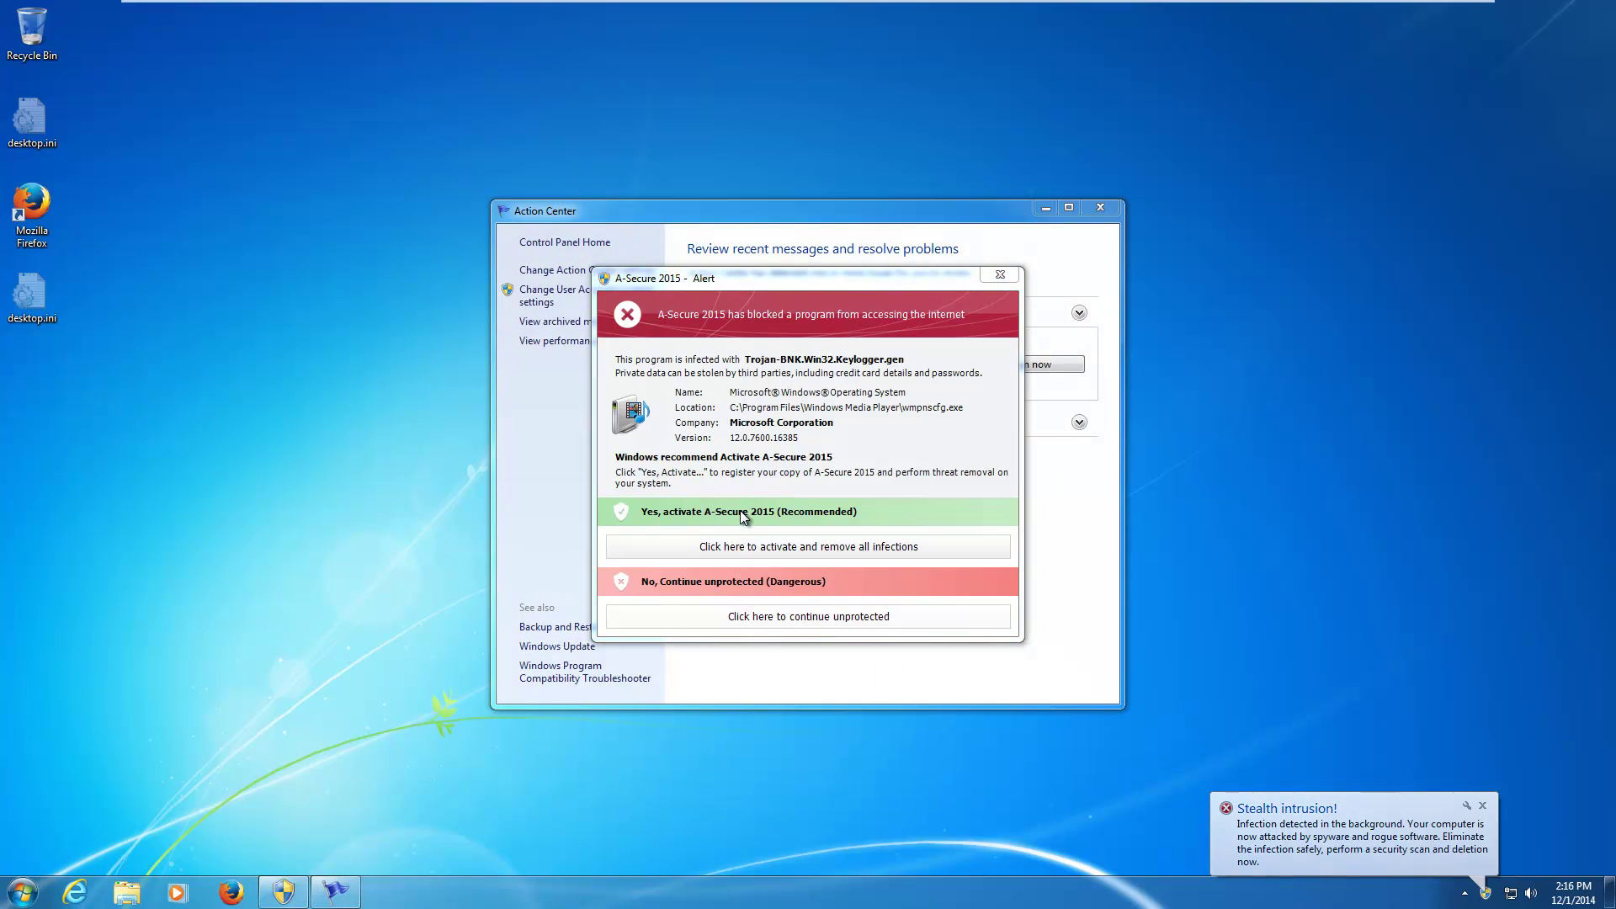
# Dismiss A-Secure 2015's fake infection alert, feature window and registration offer
pyautogui.click(744, 510)
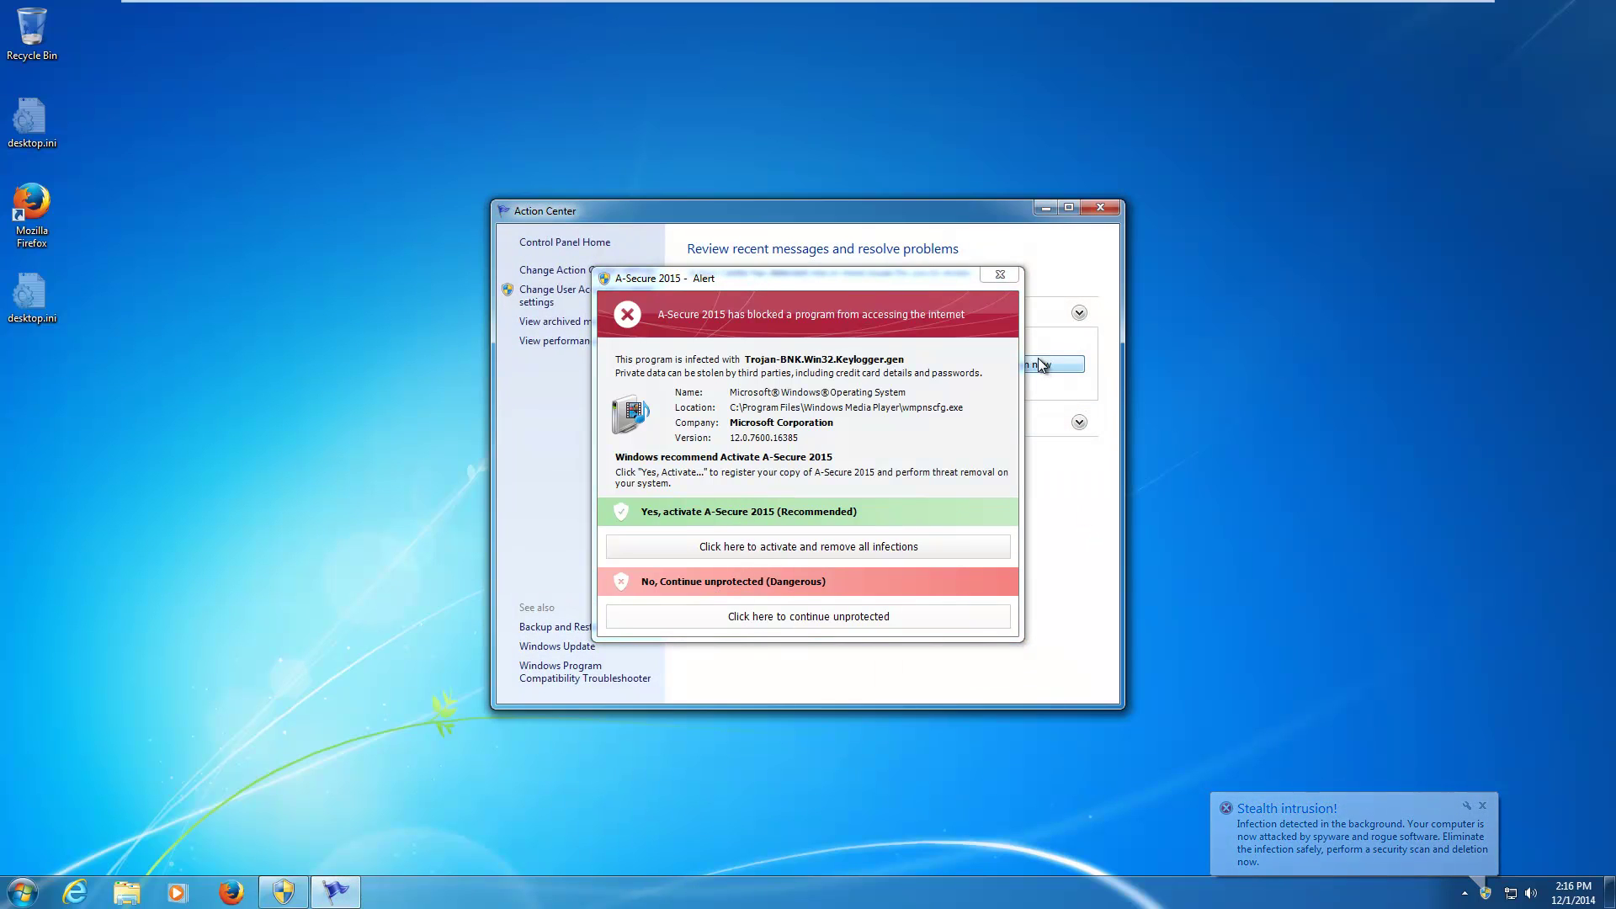
pyautogui.click(764, 579)
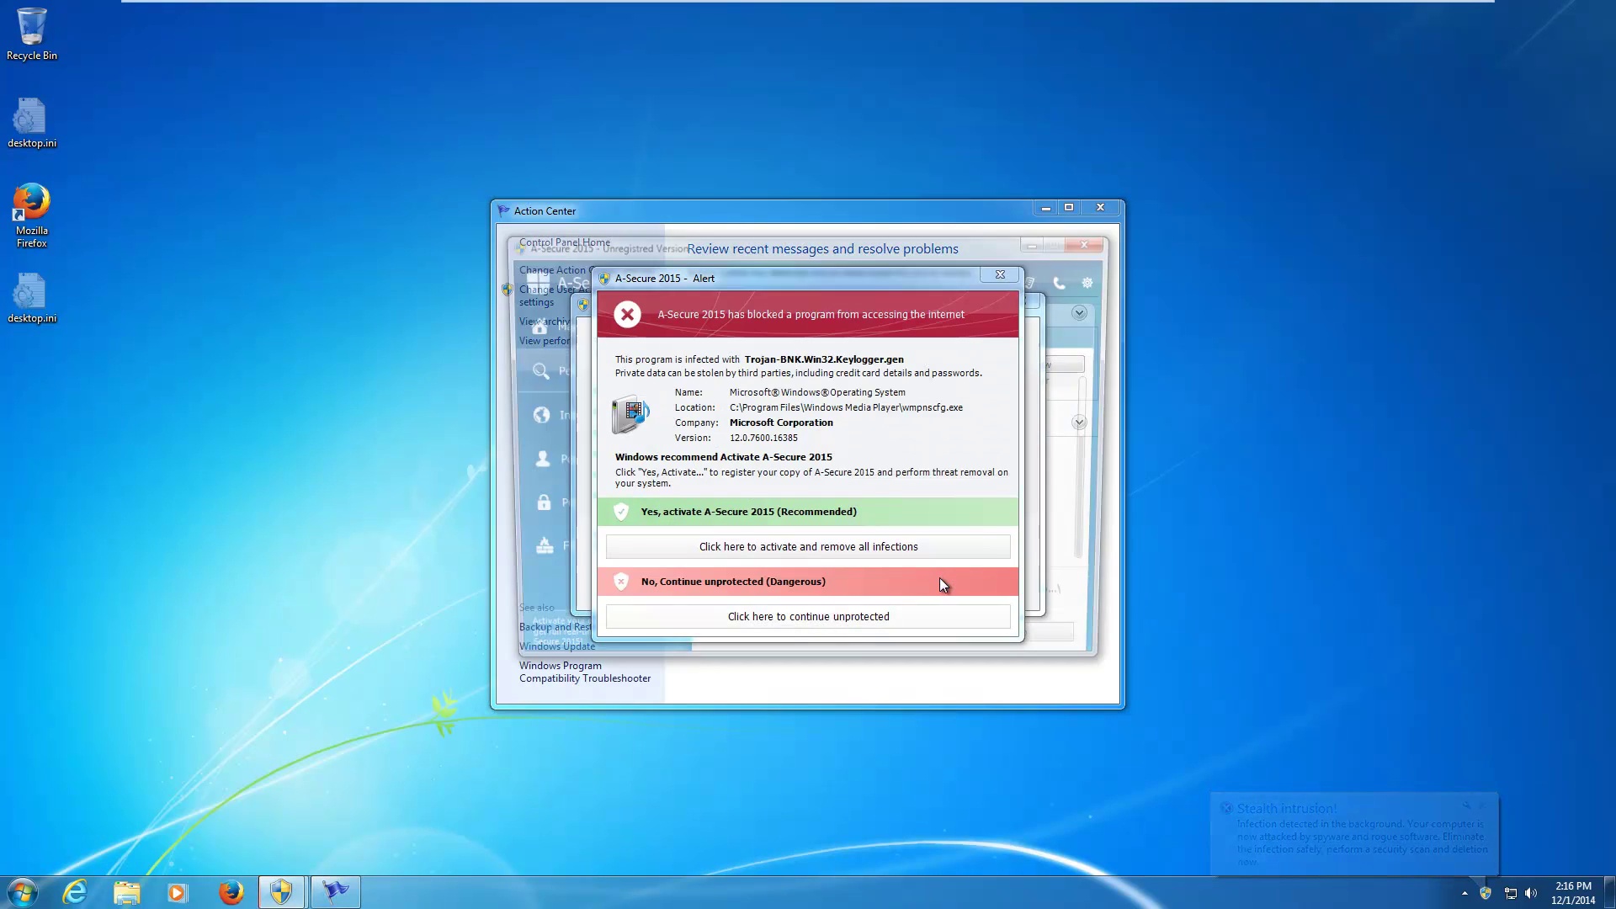
pyautogui.click(1000, 275)
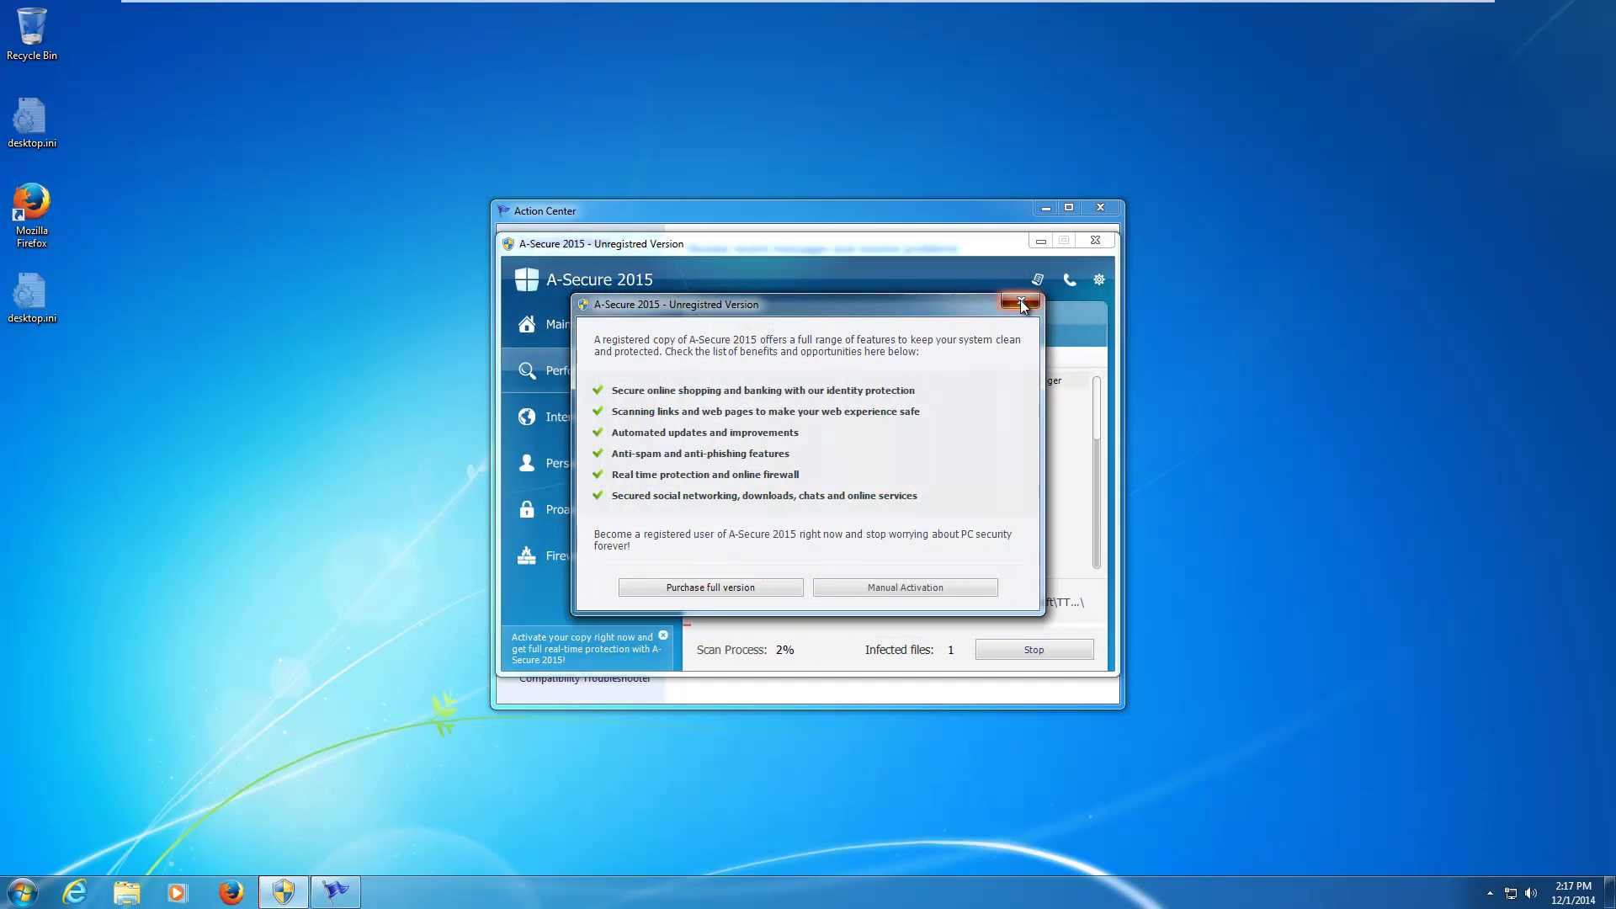
pyautogui.click(1013, 303)
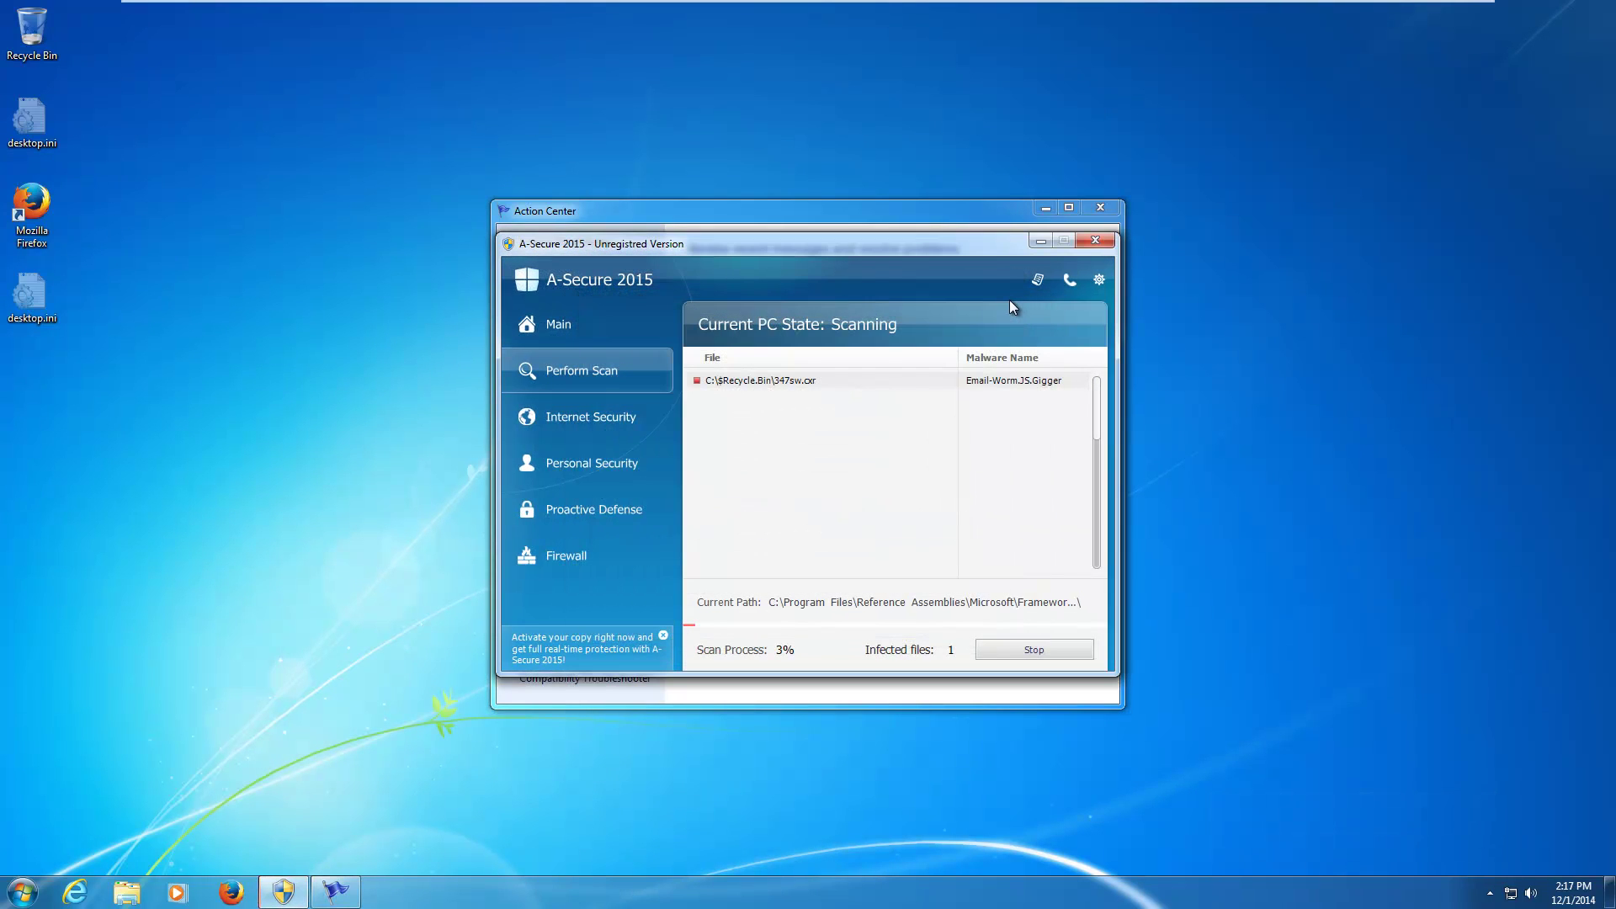
# Review the Internet Security, Personal Security, Proactive Defense and Firewall pages
pyautogui.click(628, 418)
pyautogui.click(609, 477)
pyautogui.click(601, 530)
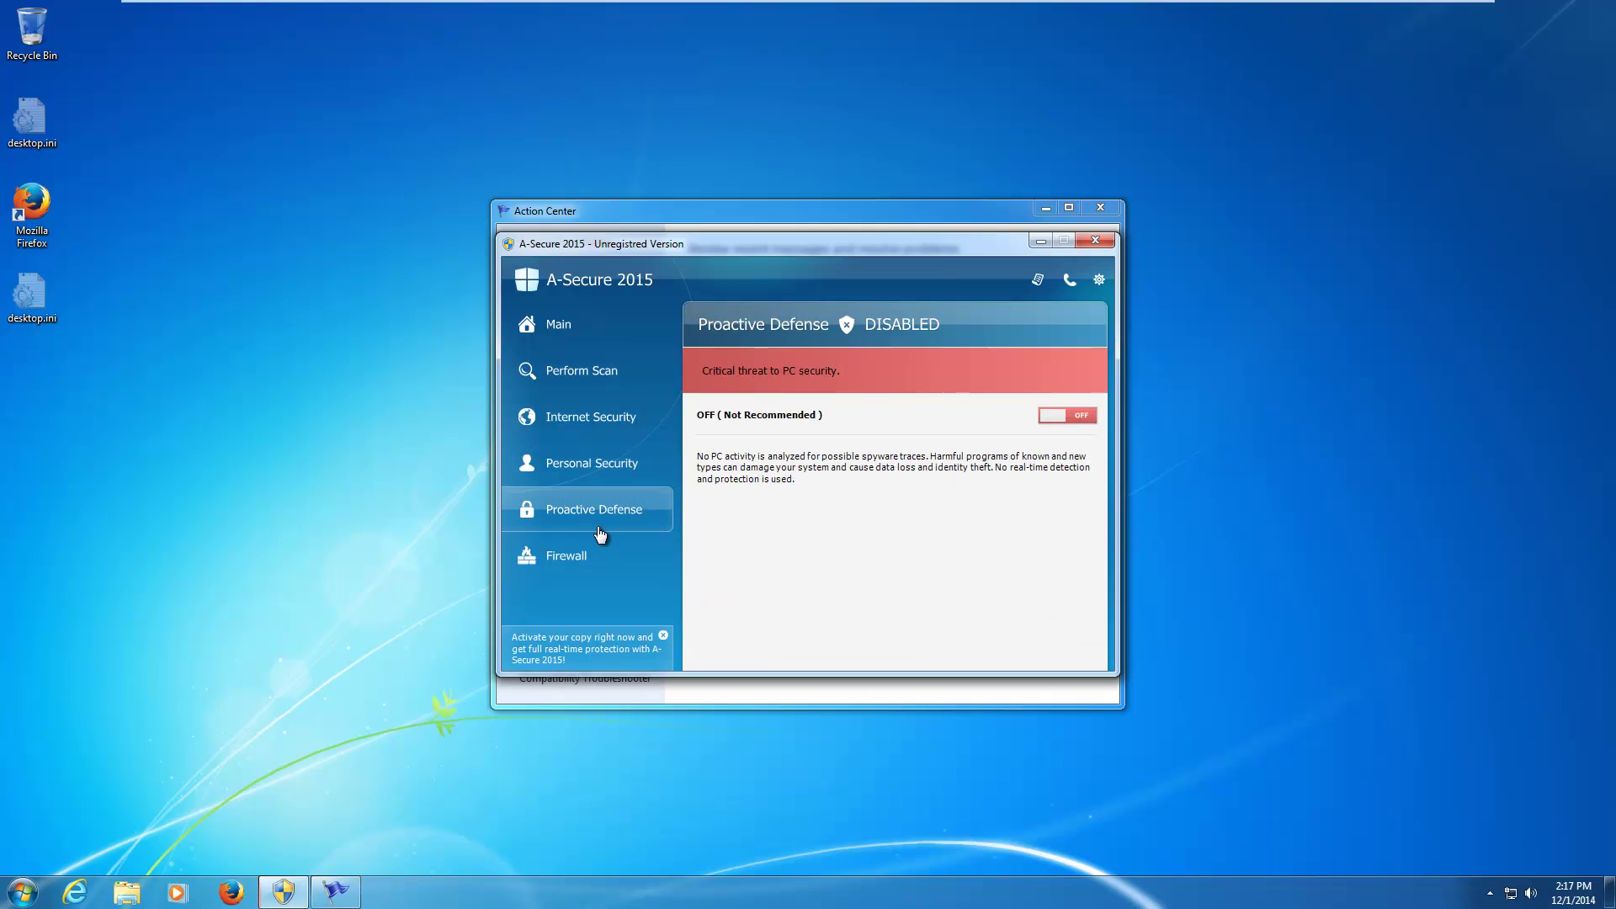
pyautogui.click(599, 557)
# Attempt to start Task Manager from the taskbar and dismiss the blocking alert
pyautogui.rightClick(654, 892)
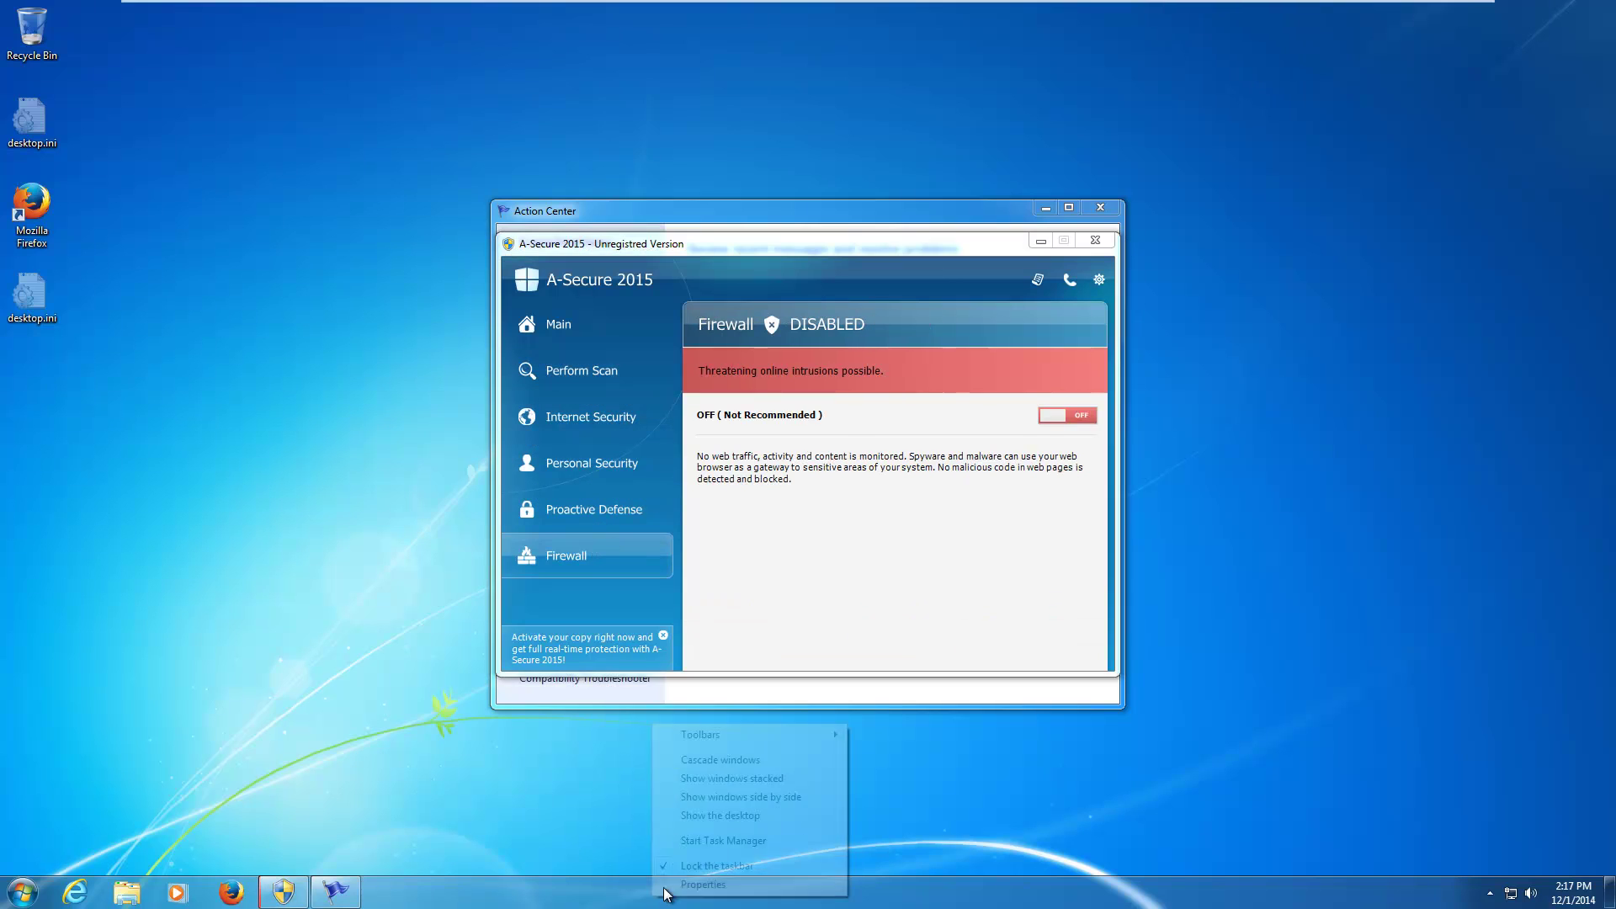
pyautogui.click(694, 842)
pyautogui.click(754, 582)
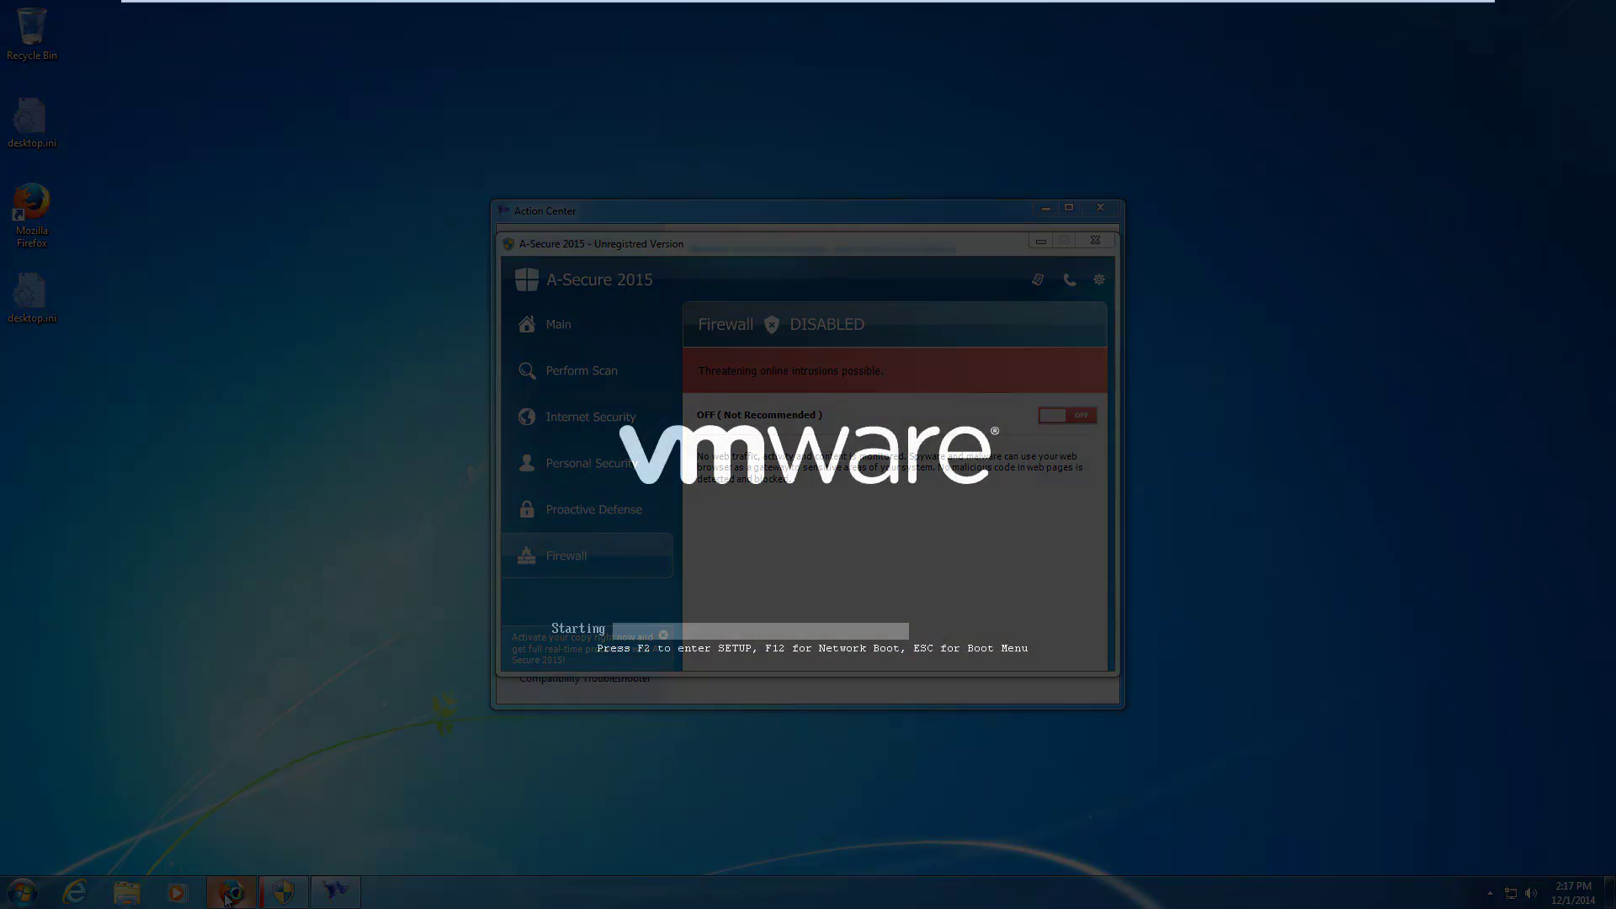
# Reboot into Safe Mode with Networking via the F8 advanced startup options
pyautogui.press('F8')
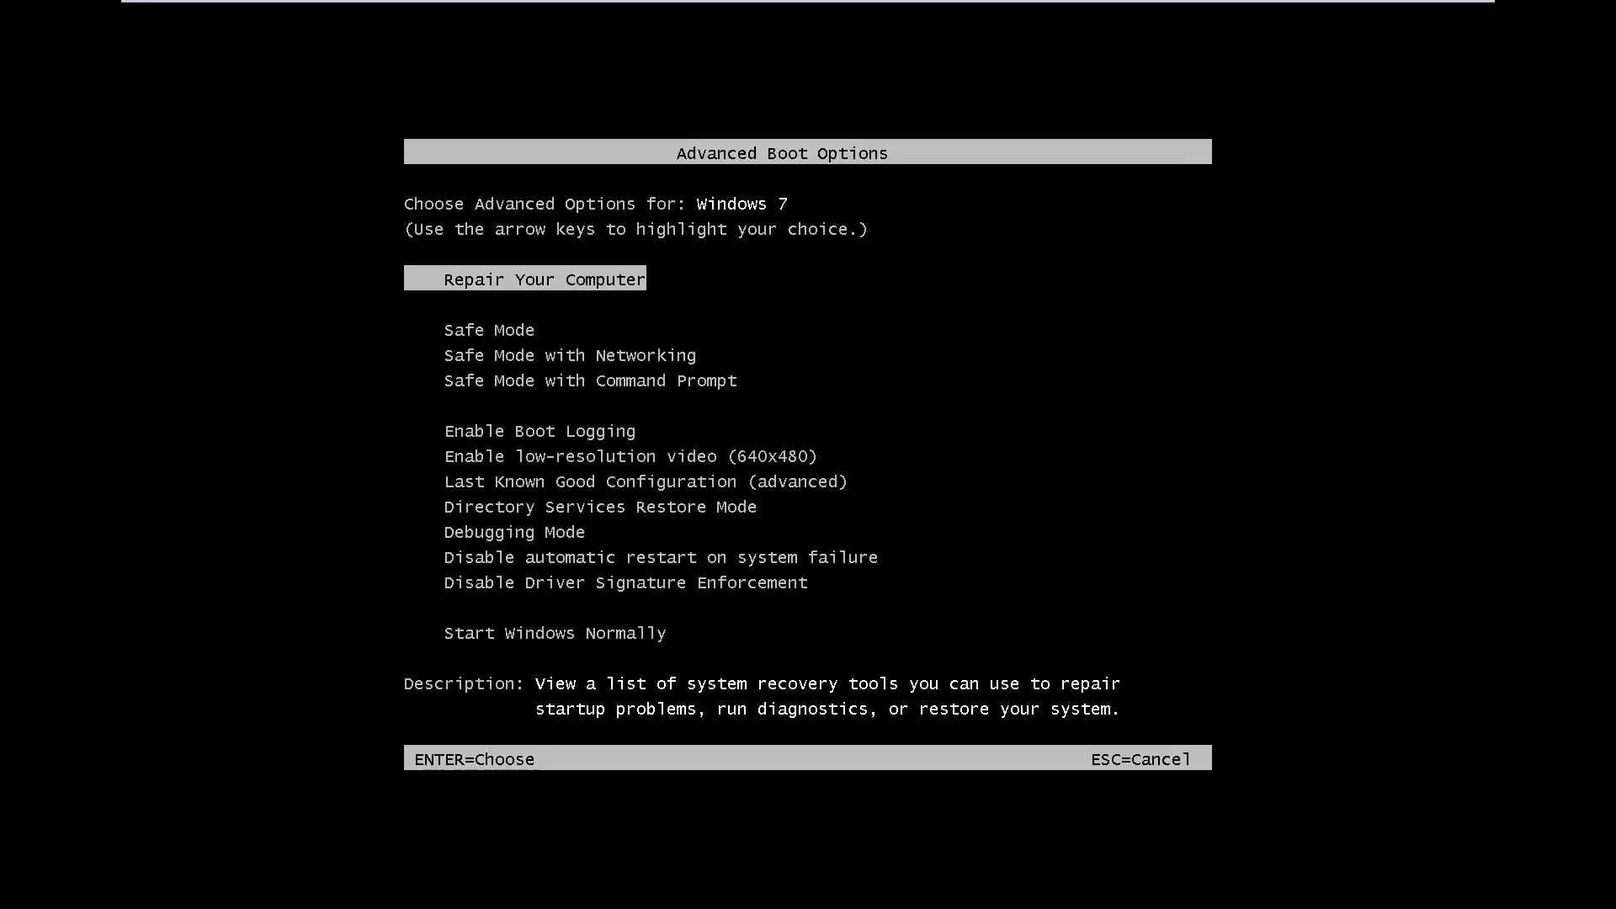
pyautogui.press('Down')
pyautogui.press('Down')
pyautogui.press('Return')
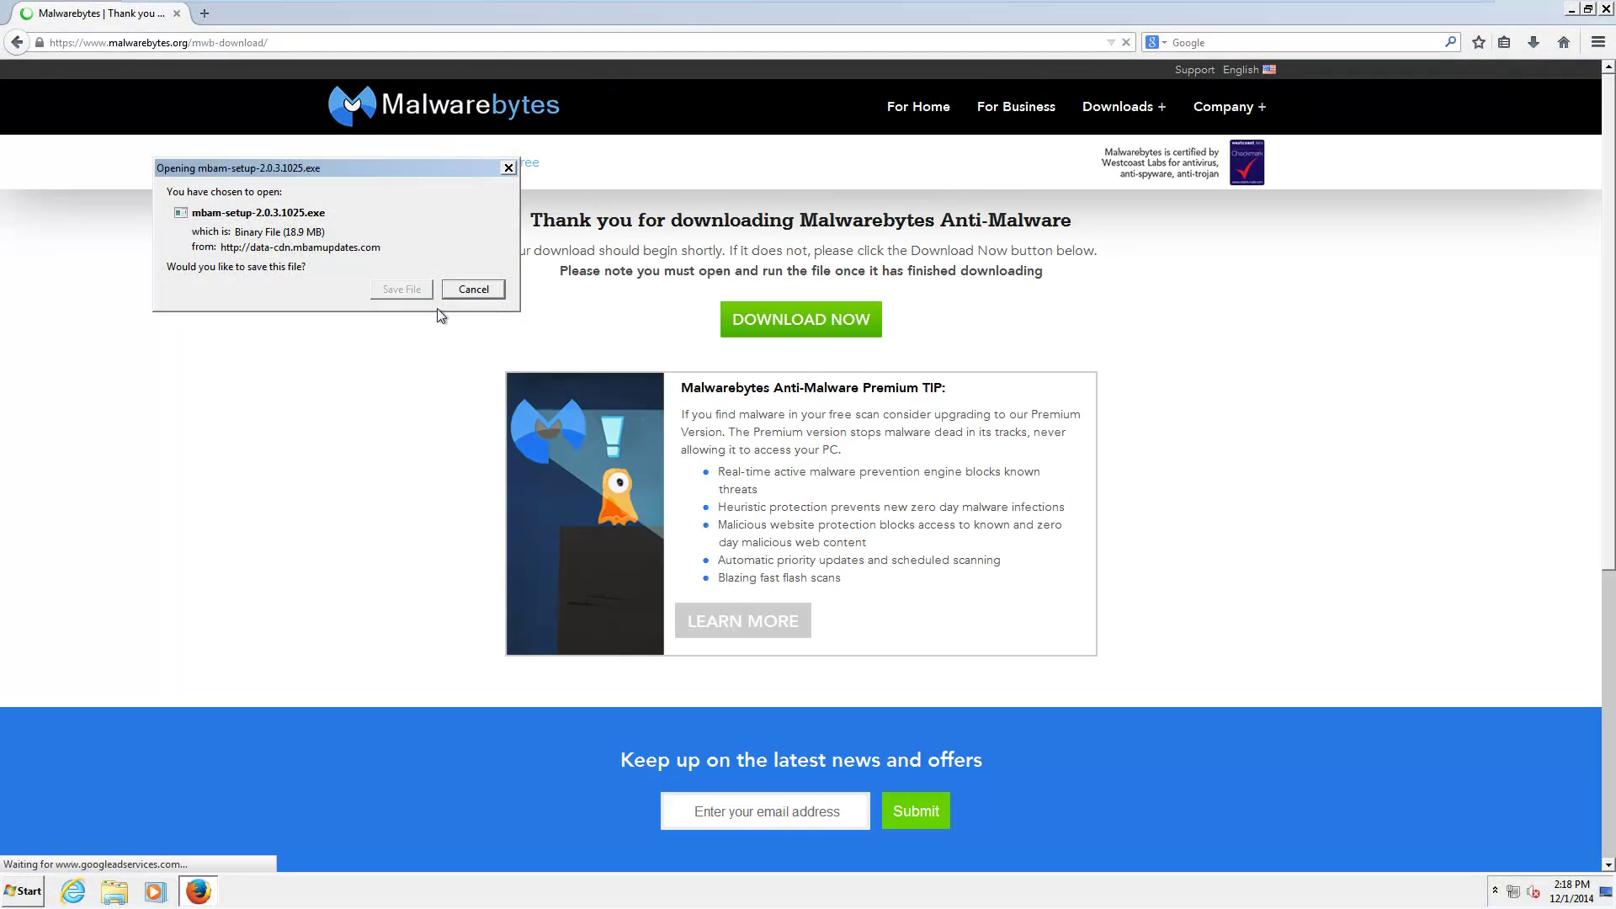
# Save the Malwarebytes installer mbam-setup-2.0.3.1025.exe in Firefox and show the downloads
pyautogui.click(403, 290)
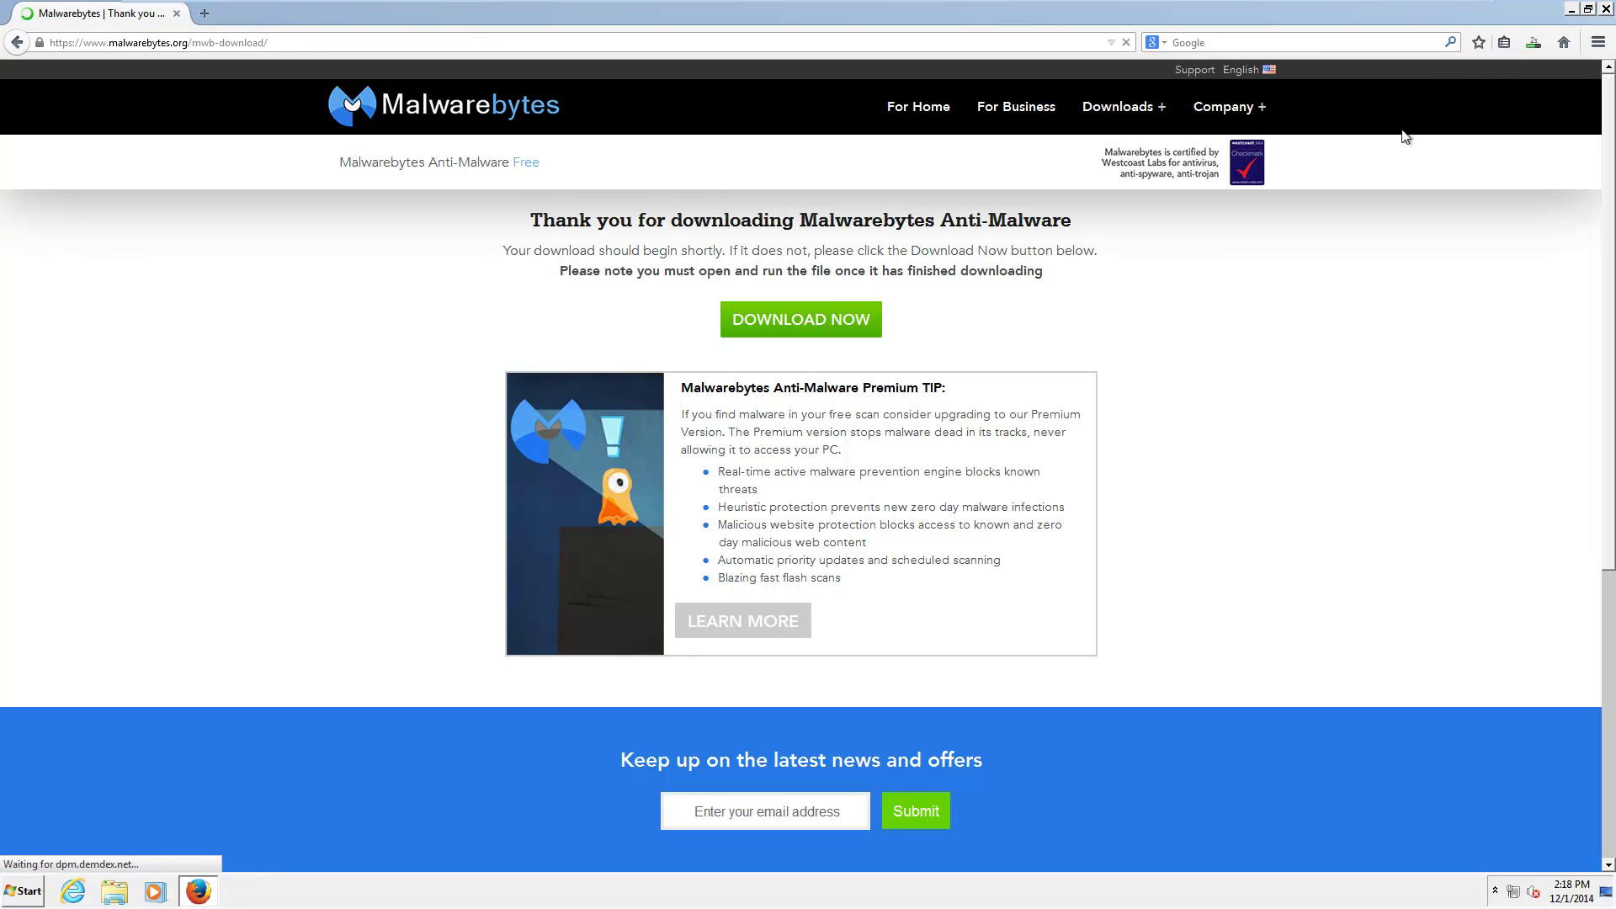
pyautogui.click(1533, 42)
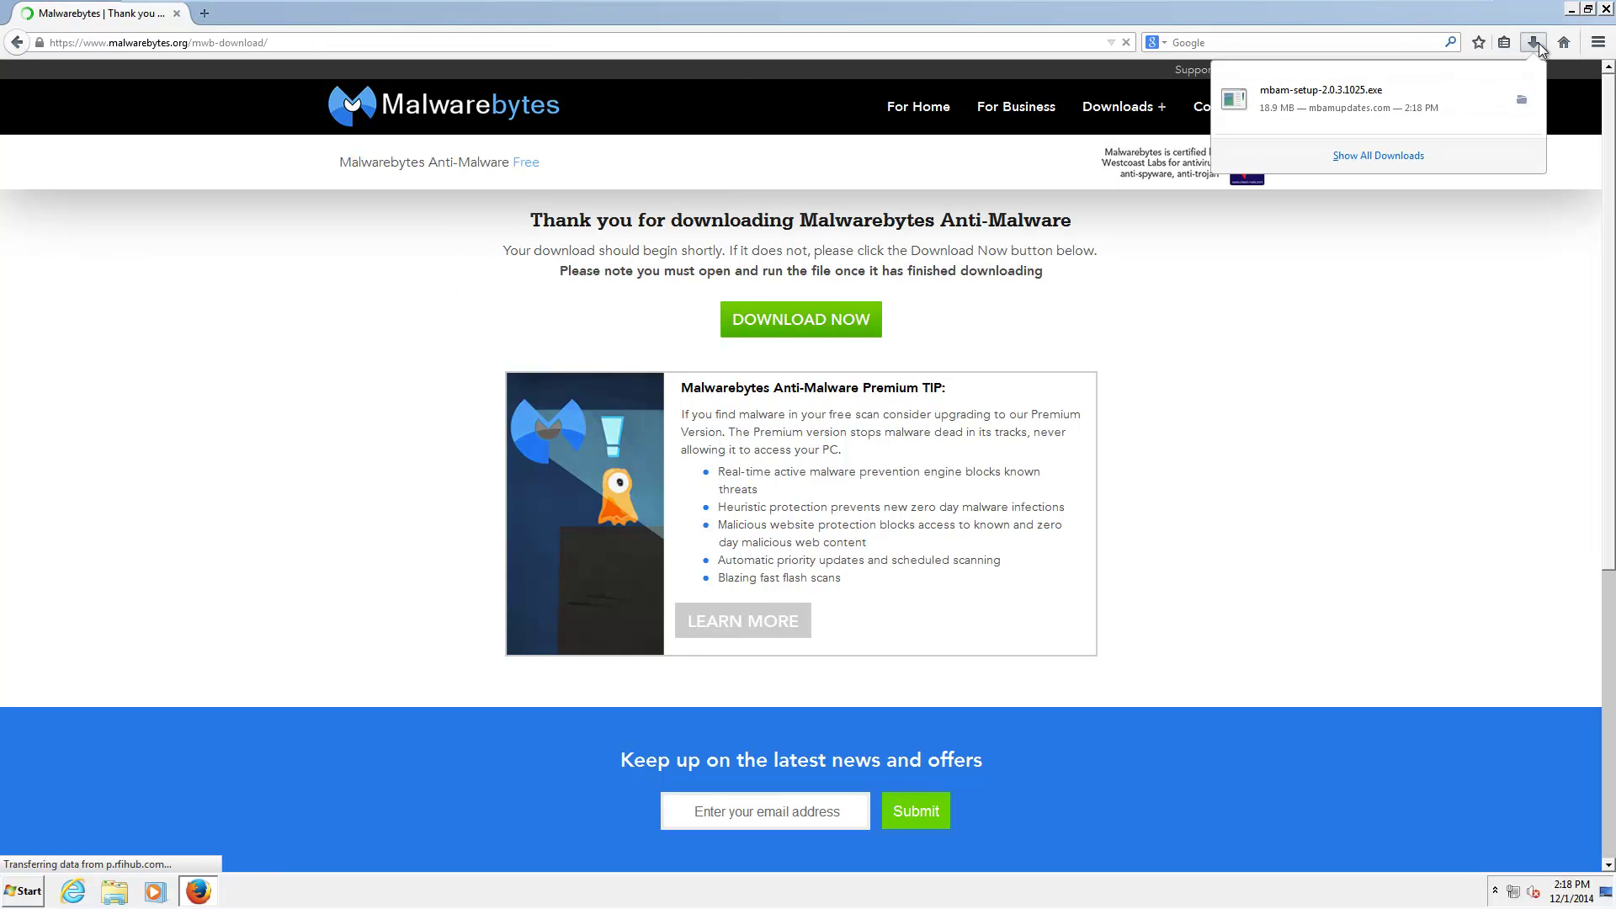
# Install Malwarebytes Anti-Malware from the download, decline the Premium trial, and launch it
pyautogui.click(1436, 103)
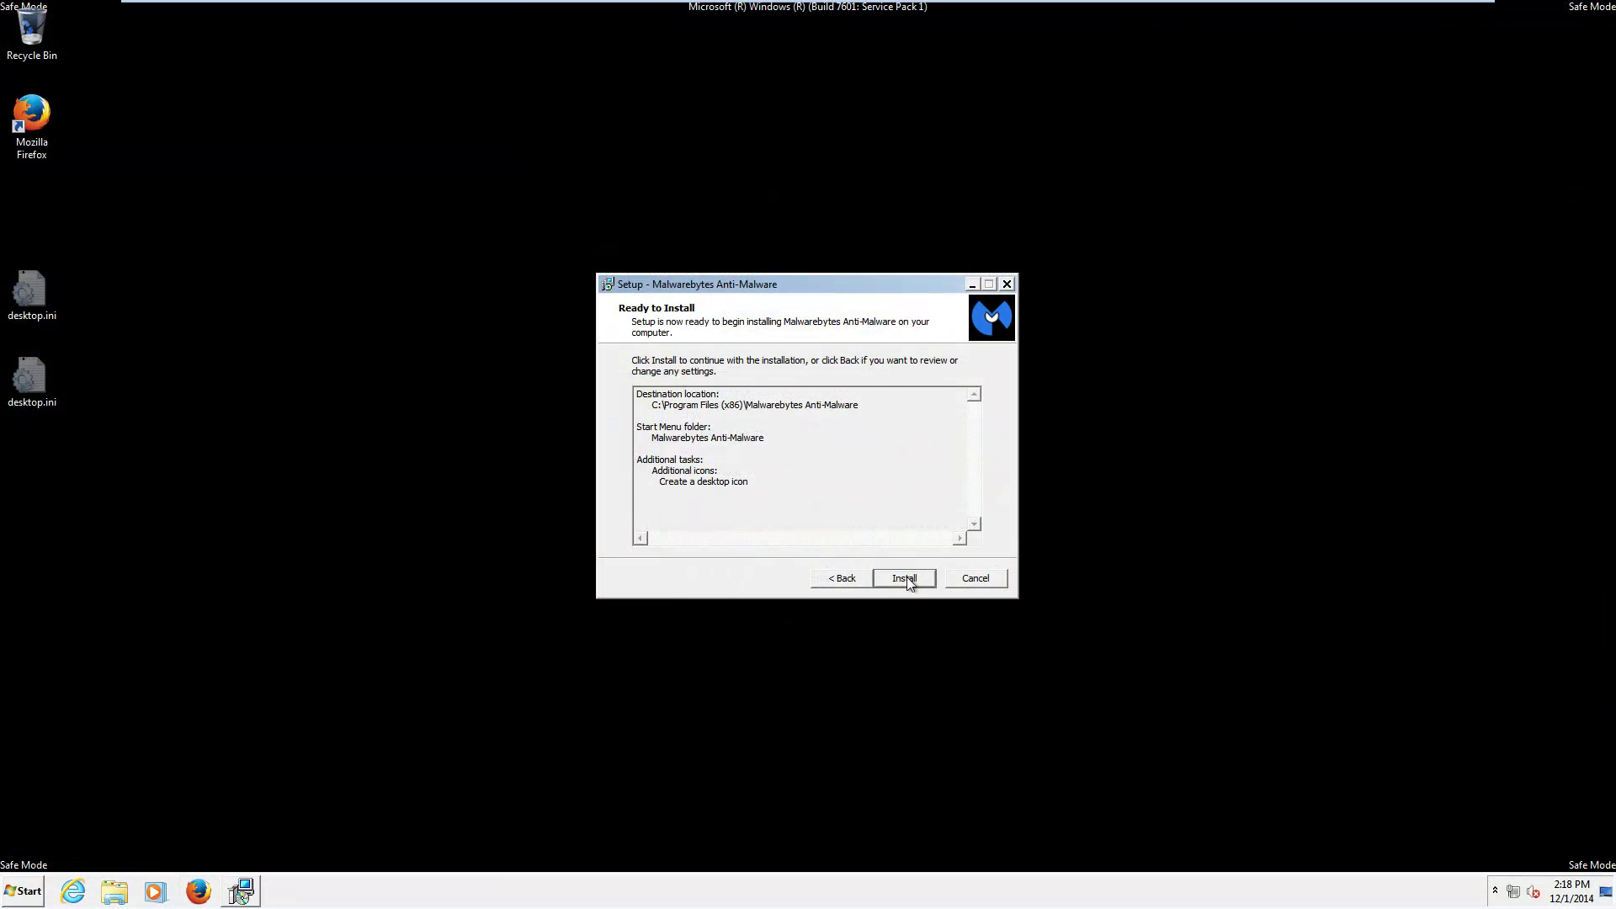
pyautogui.click(906, 577)
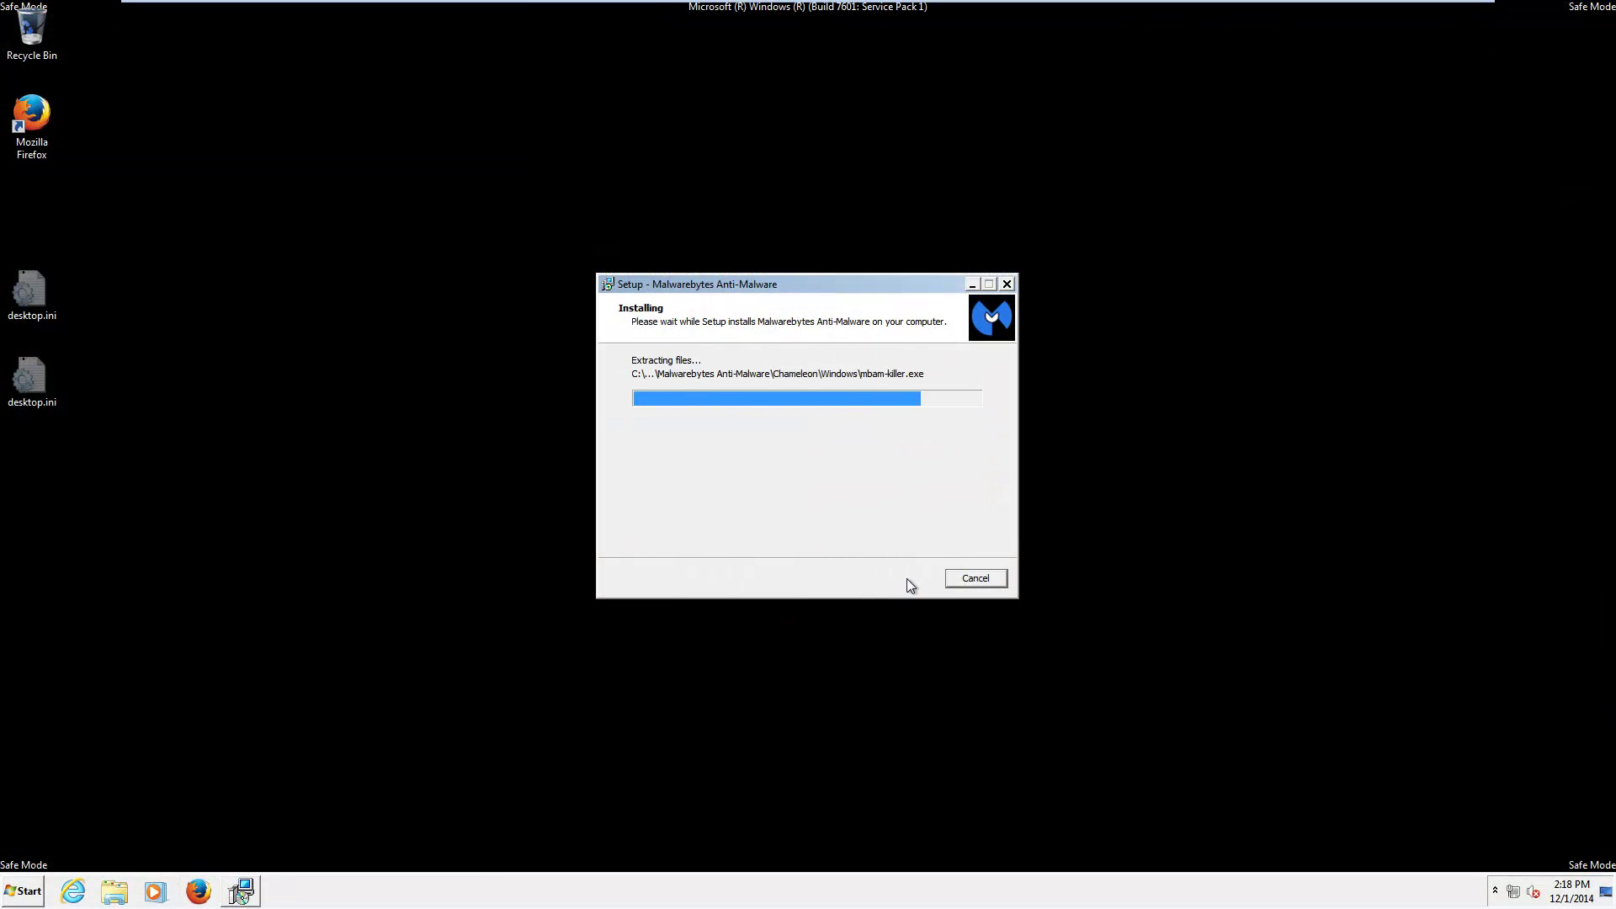
pyautogui.click(817, 431)
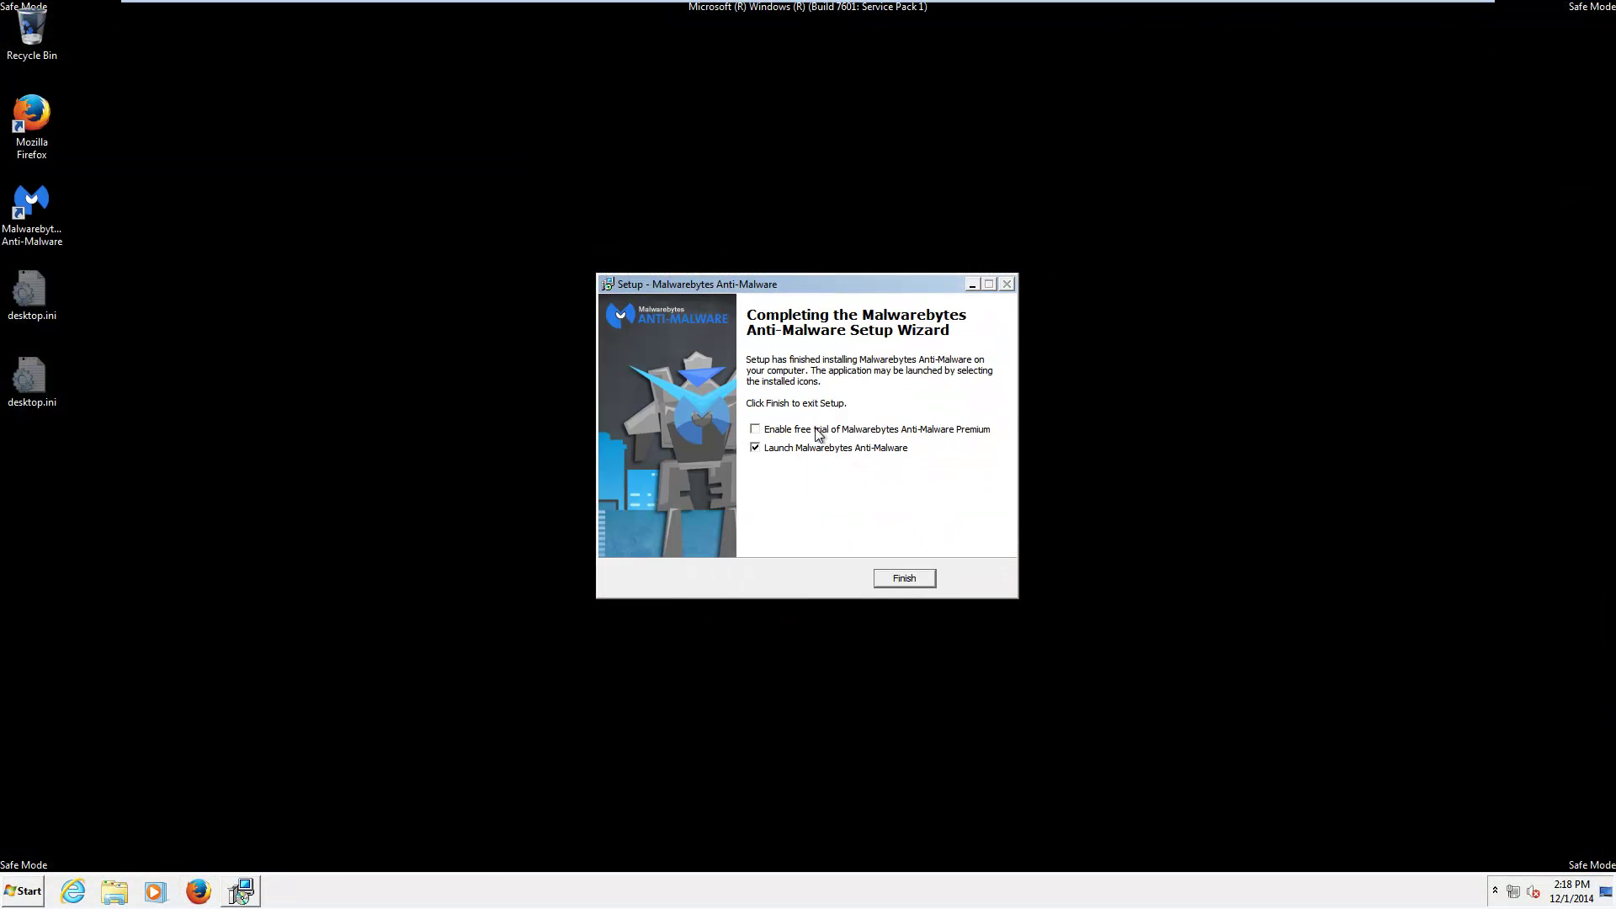
pyautogui.click(905, 579)
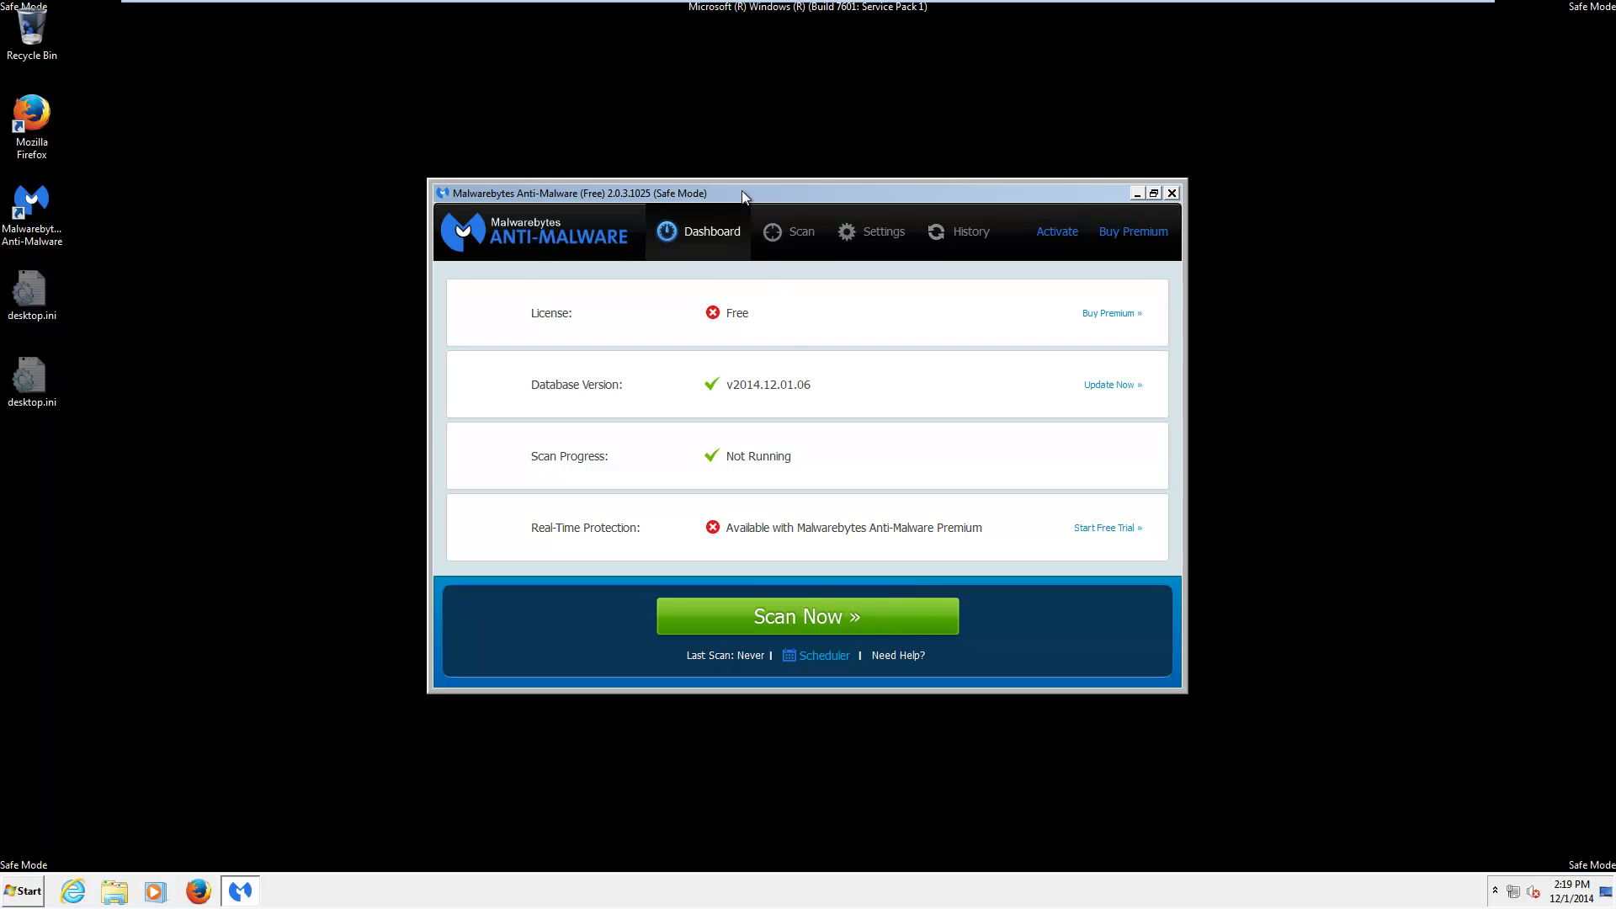
# Run a Threat Scan and quarantine the two detected Rogue.Braviax items via Apply Actions
pyautogui.click(788, 232)
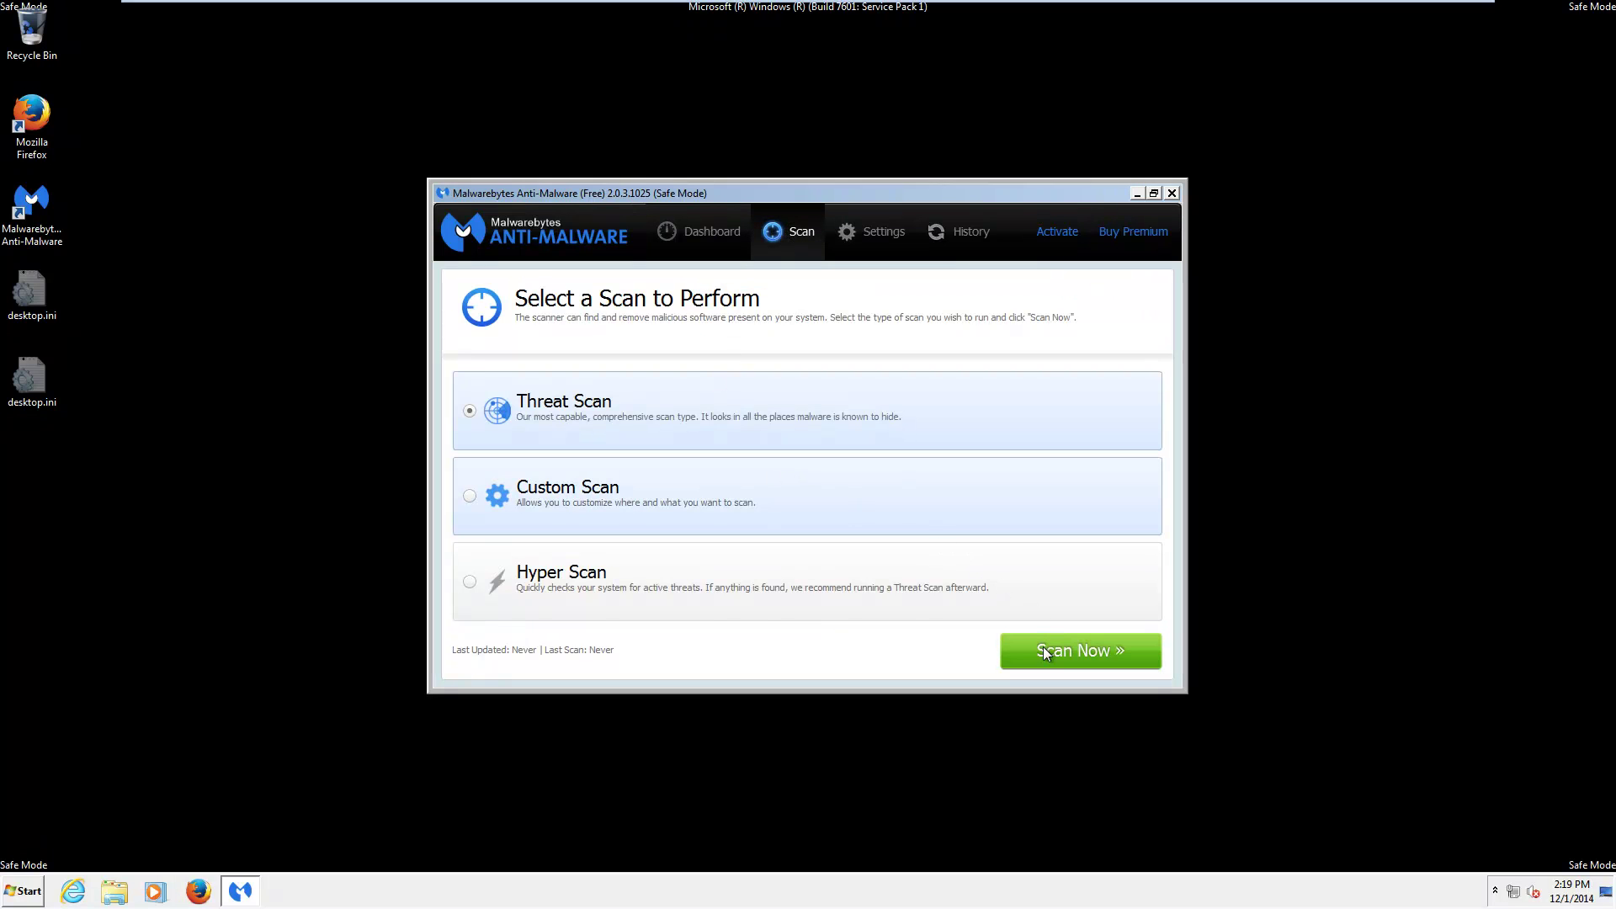
pyautogui.click(1044, 646)
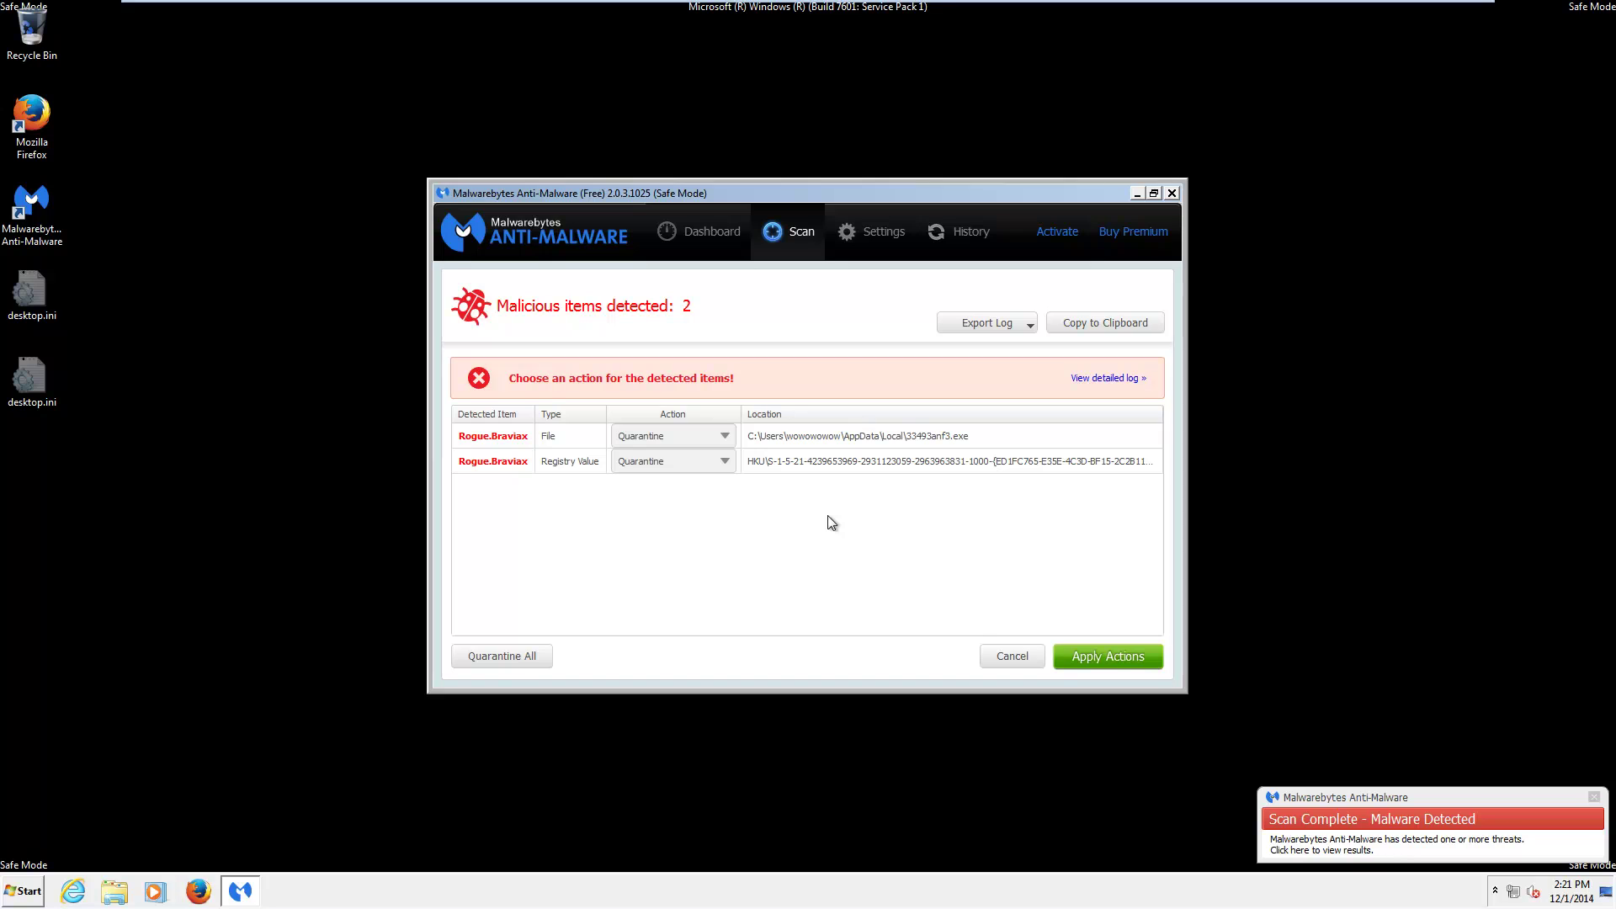
pyautogui.click(1103, 658)
# Confirm Yes on the Malwarebytes restart prompt to reboot the computer
pyautogui.click(888, 469)
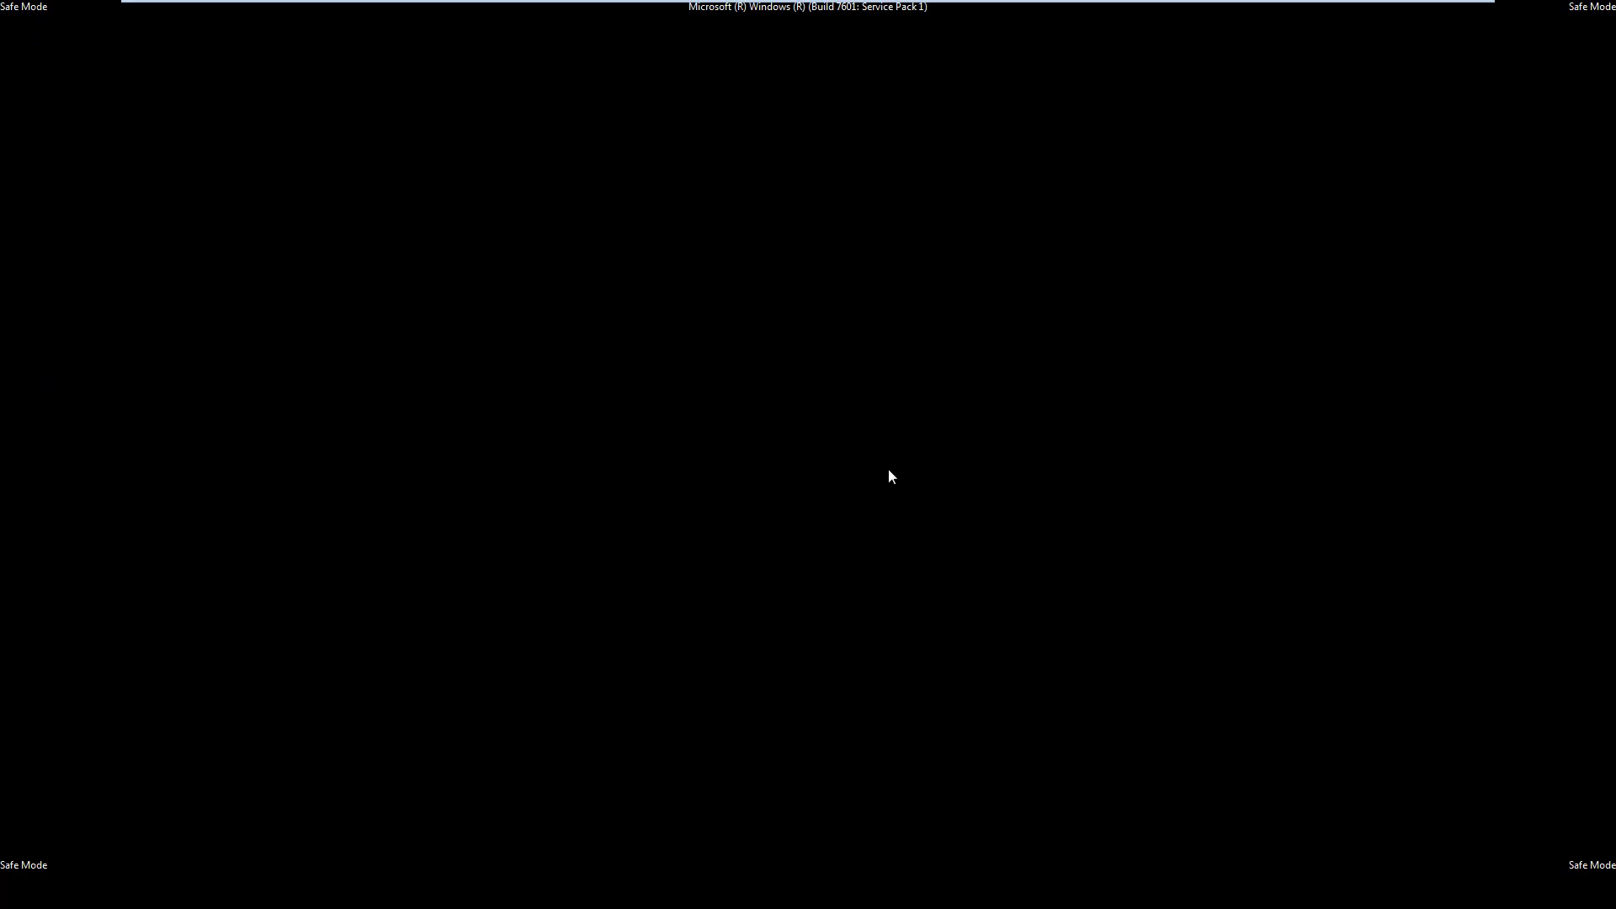